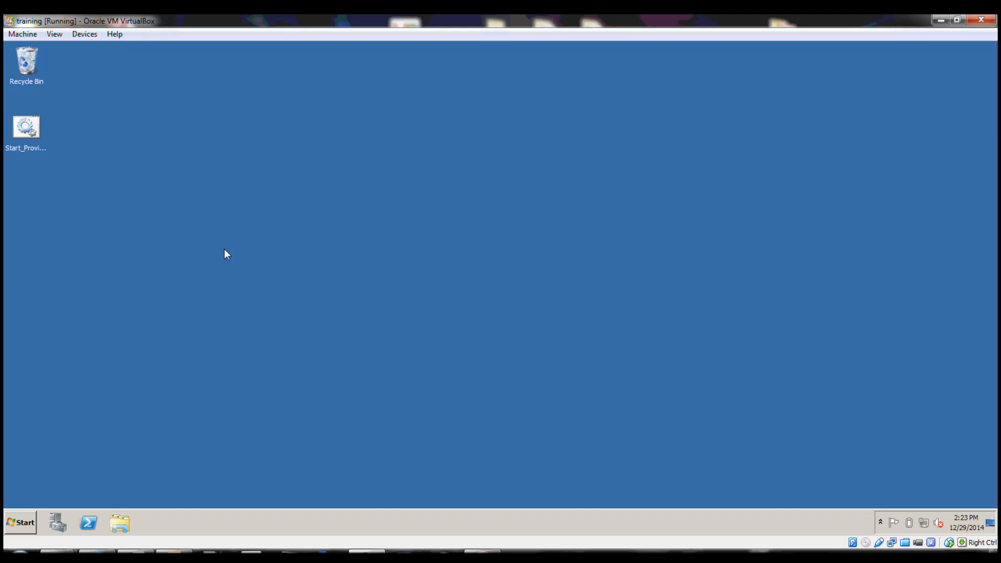
Launch P6 Professional R8.4 and choose OracleXE as the login database
left_click(20, 522)
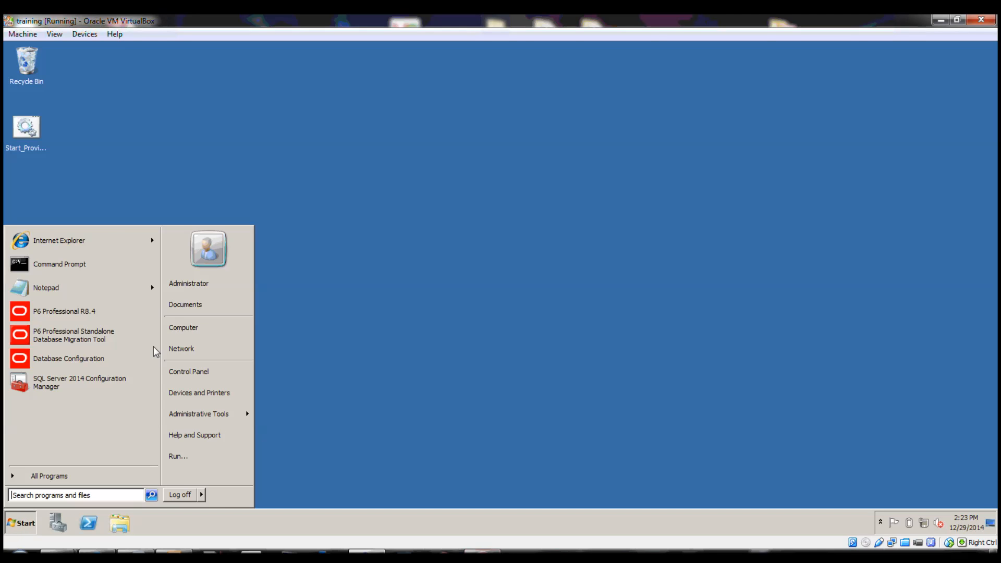
left_click(122, 316)
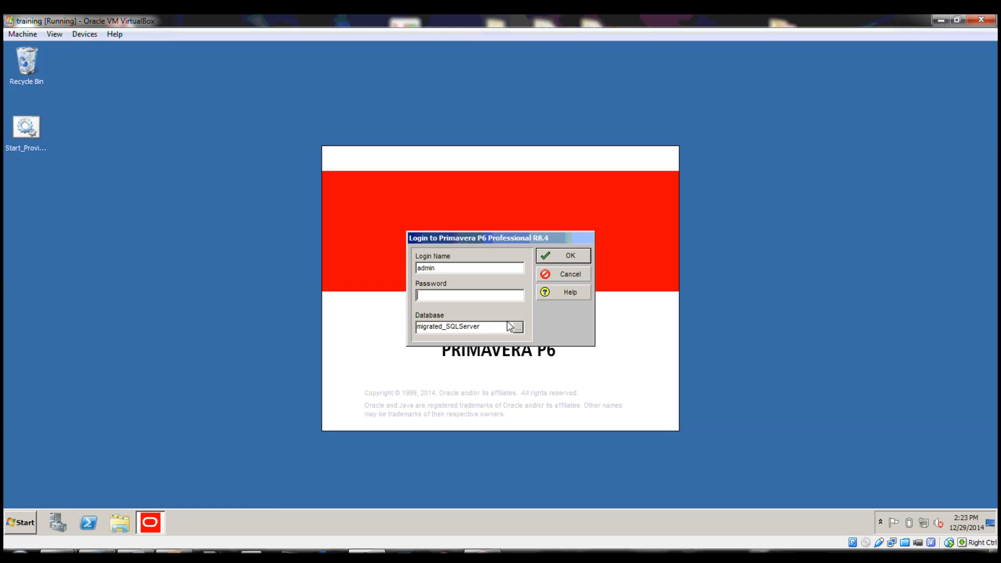
left_click(516, 329)
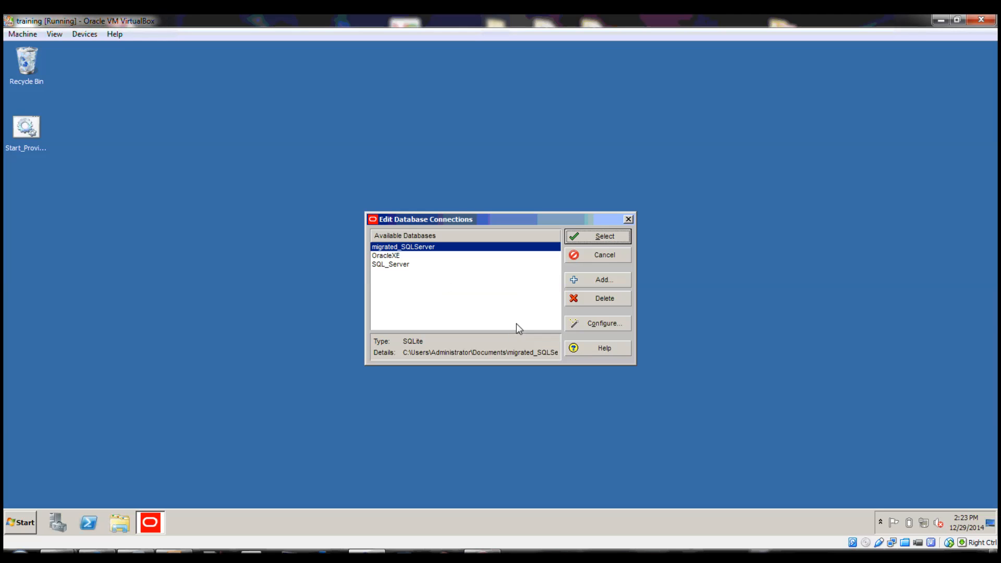
left_click(388, 256)
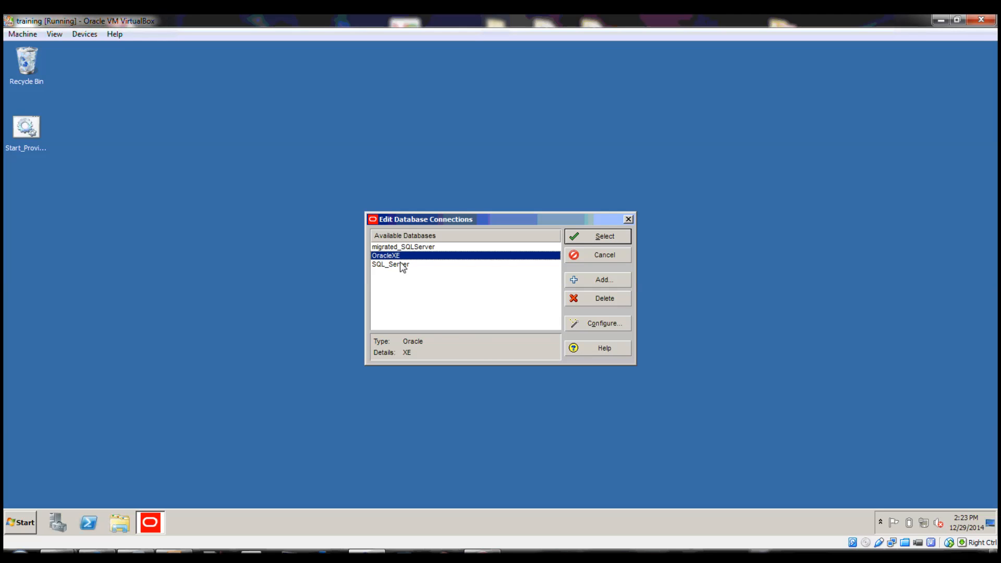
left_click(597, 235)
Enter the account password and log in to the OracleXE database
left_click(454, 297)
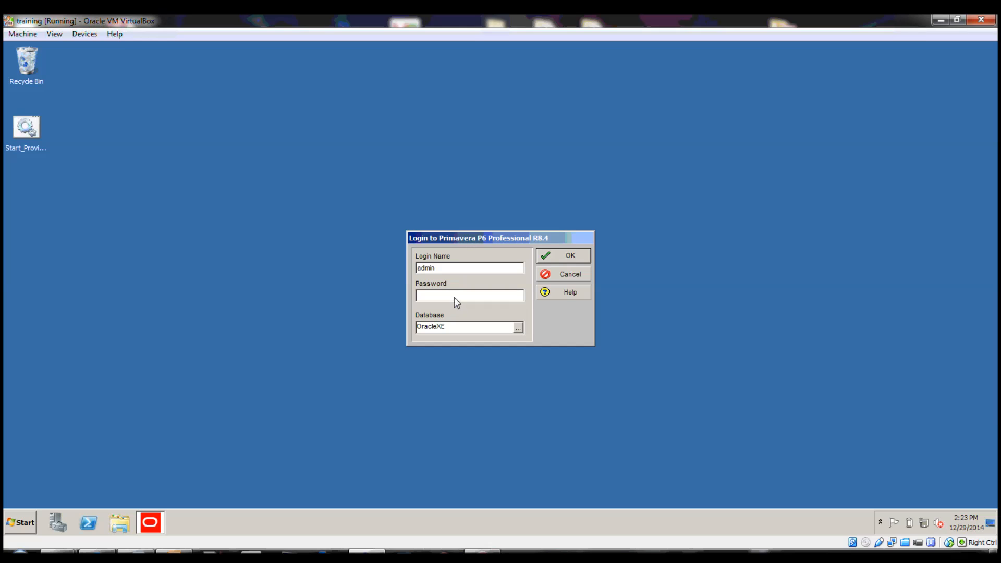
type("*****")
key("Return")
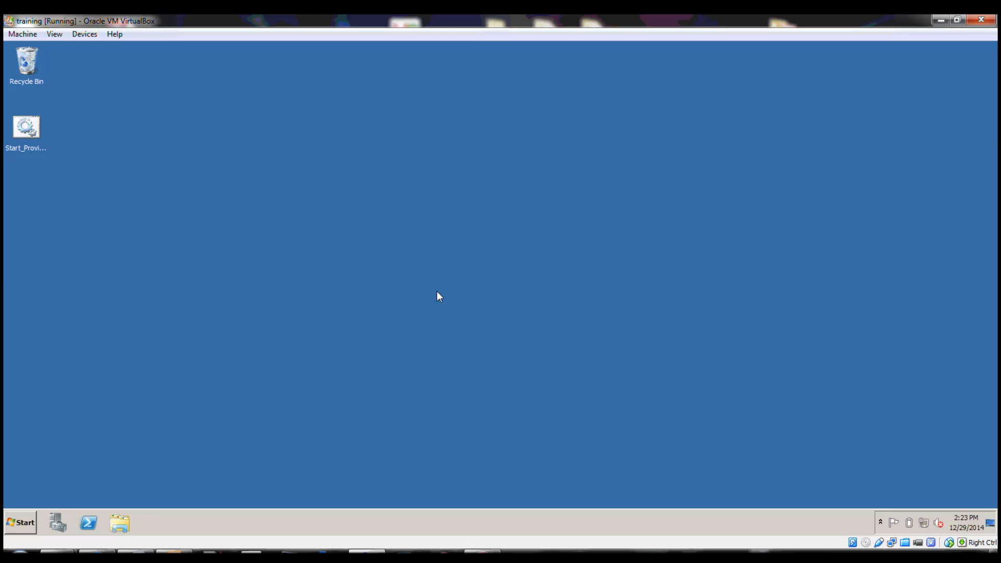
left_click(522, 323)
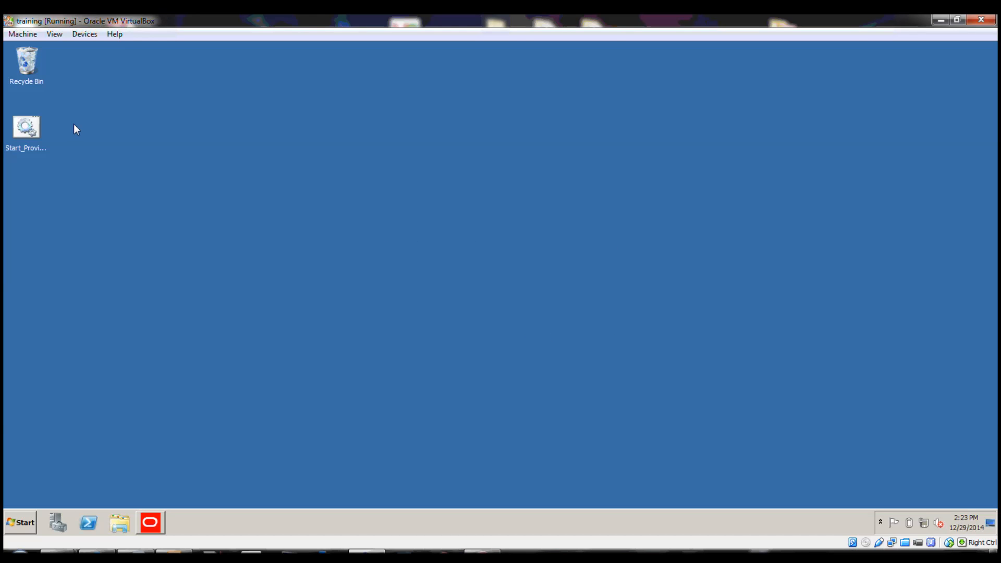
Enlarge the P6 window to fill the screen and widen the projects table beside the Gantt chart
left_click_drag(4, 43, 992, 502)
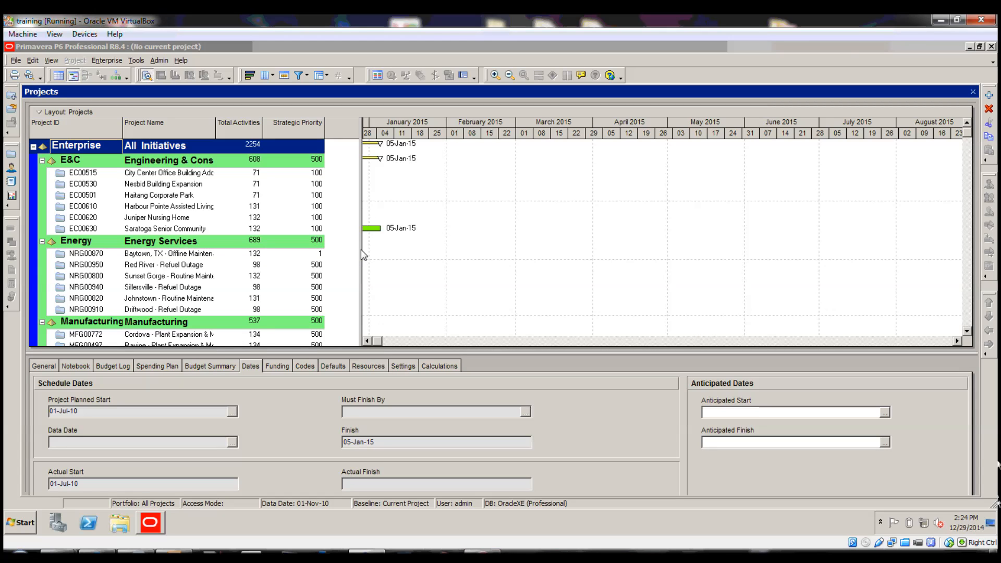
left_click_drag(363, 254, 429, 255)
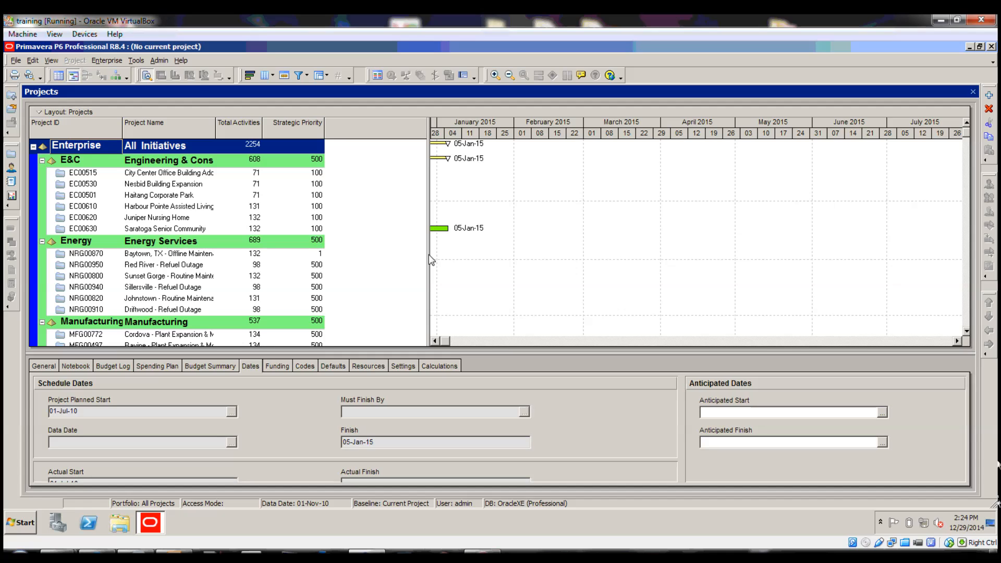
Check the PM Database entry in the system information about Primavera P6 Professional, and close the dialog
left_click(183, 61)
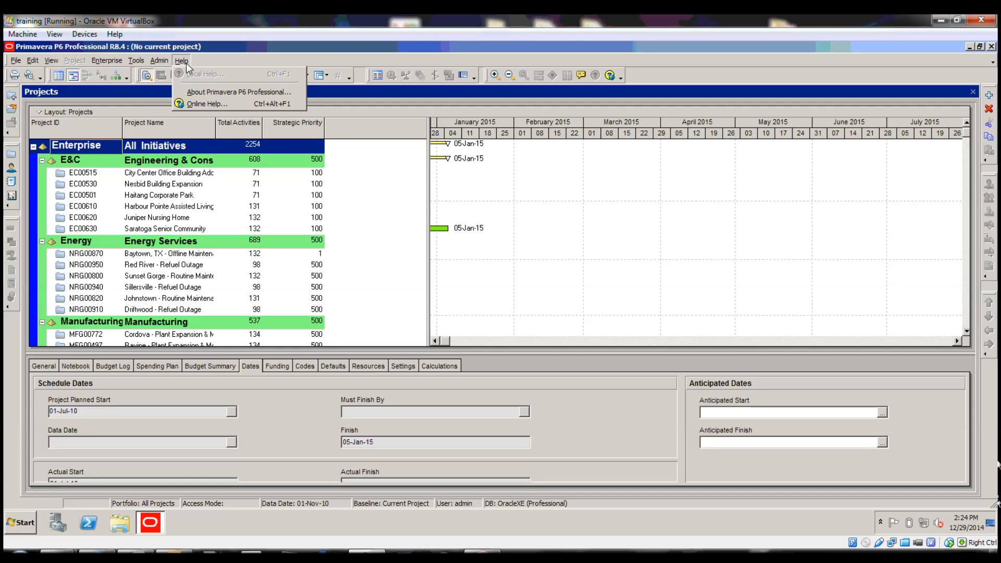
left_click(208, 92)
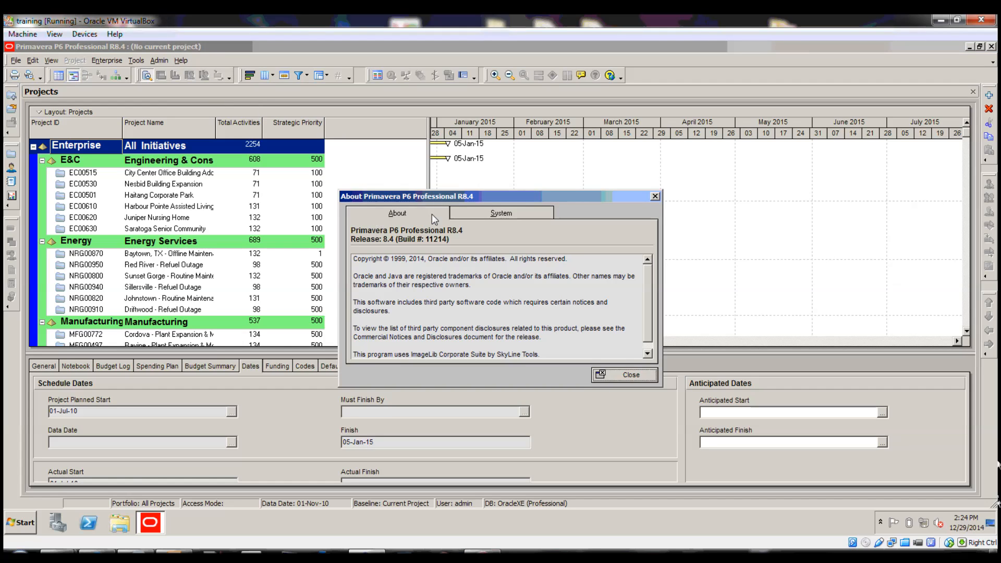
left_click(508, 217)
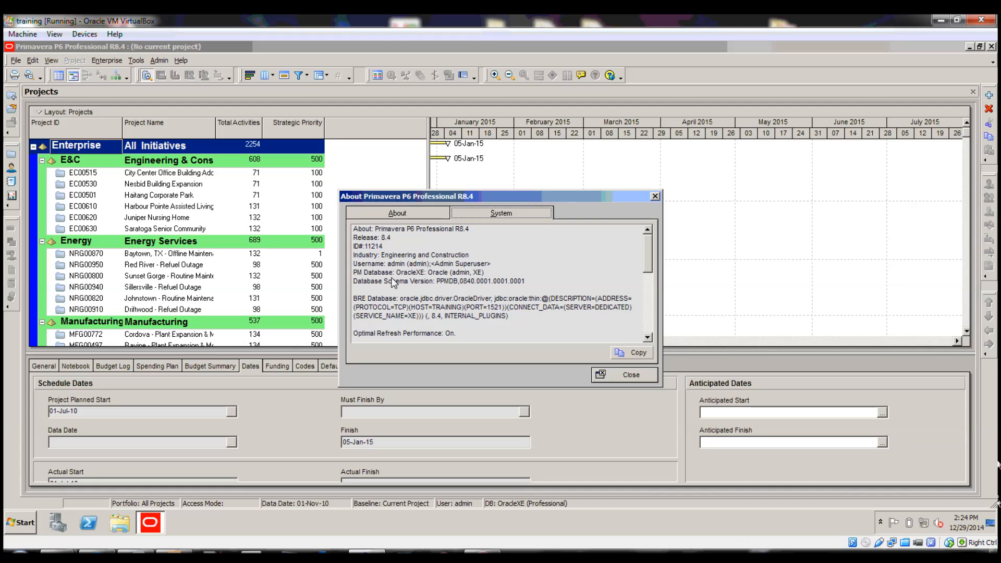
left_click_drag(362, 272, 506, 275)
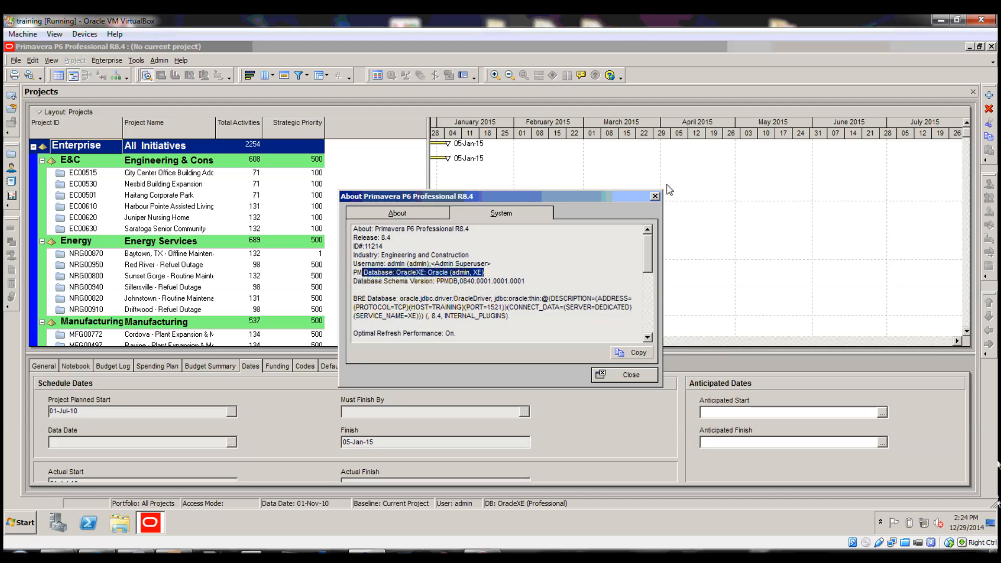
left_click(655, 196)
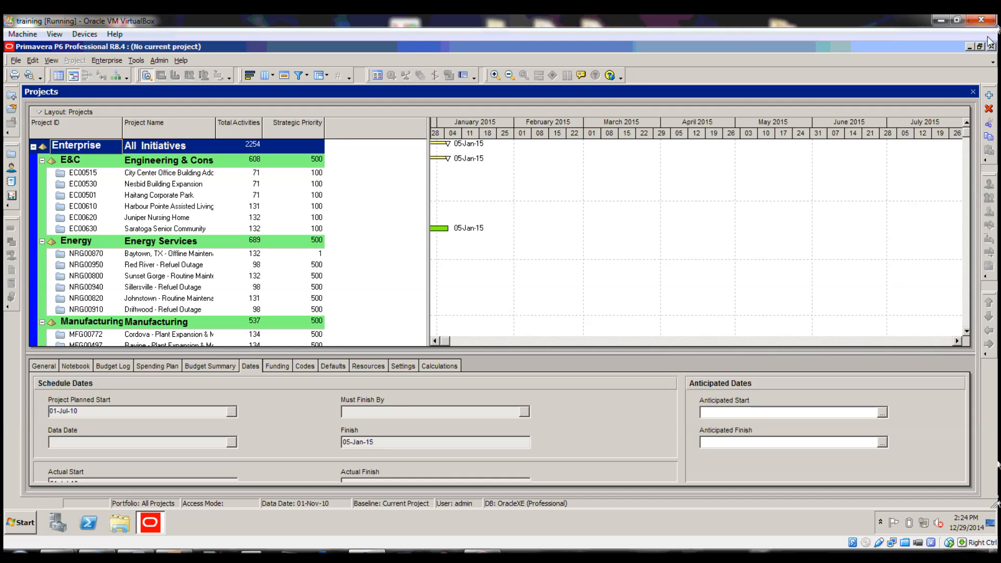
Exit P6 Professional and confirm closing it
left_click(991, 46)
left_click(479, 317)
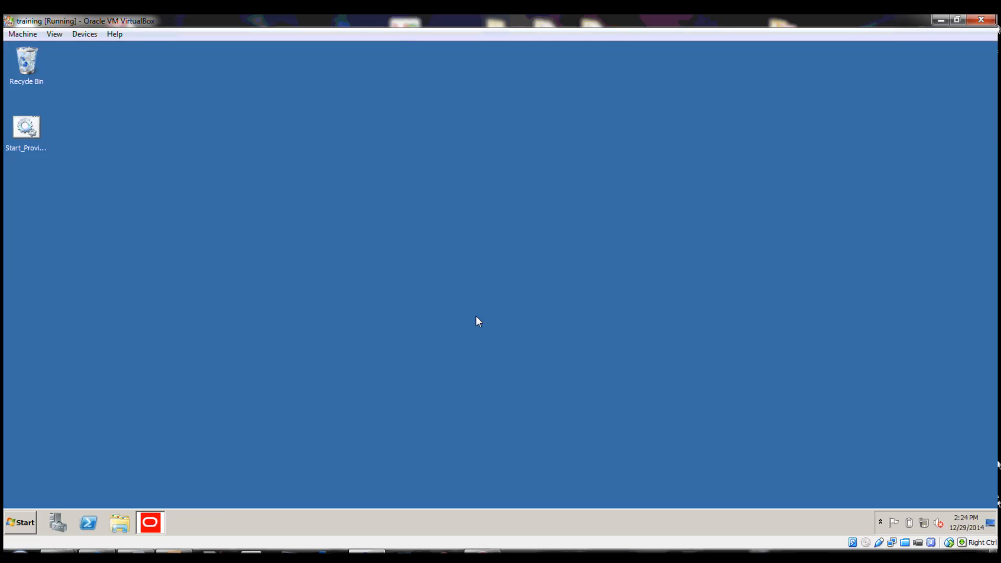
key("ctrl+a")
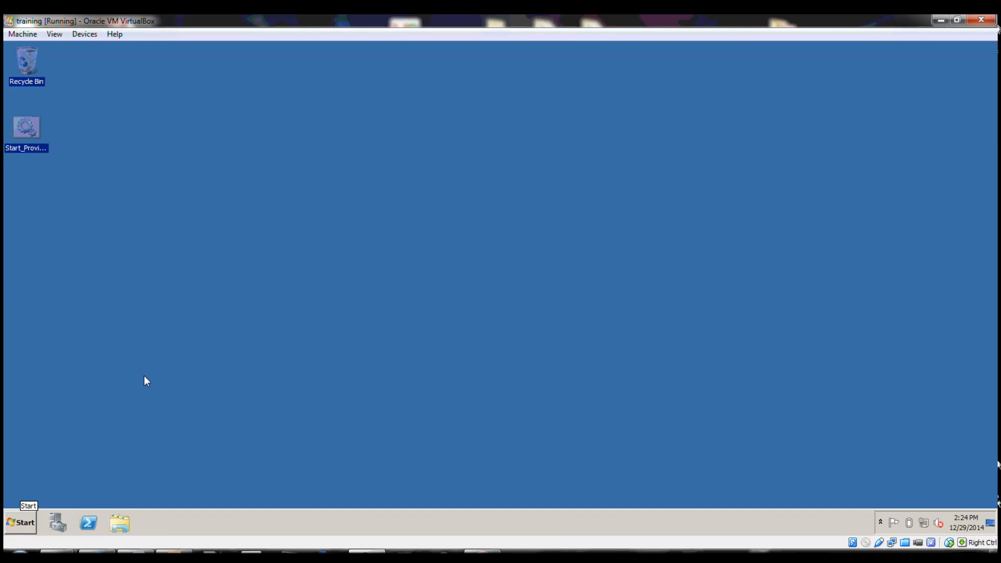
left_click(145, 378)
Launch the P6 Professional Standalone Database Migration Tool from the Primavera P6 help and tools programs
left_click(20, 523)
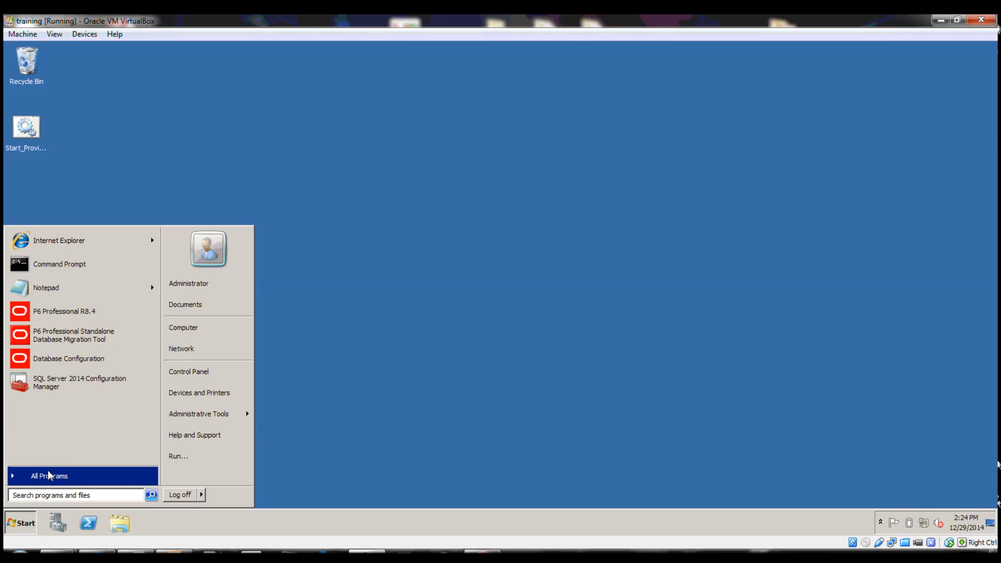
left_click(77, 474)
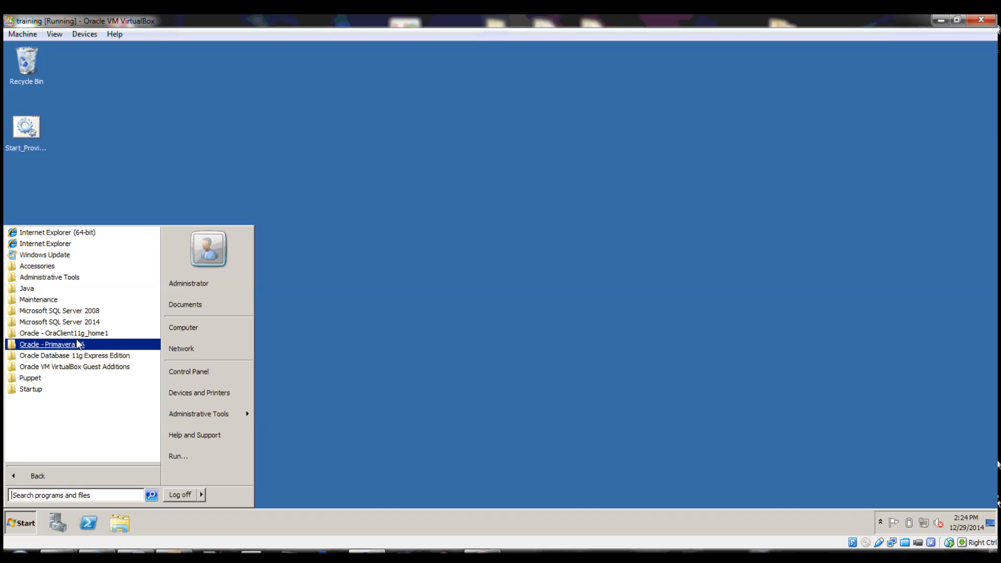
left_click(68, 346)
left_click(68, 357)
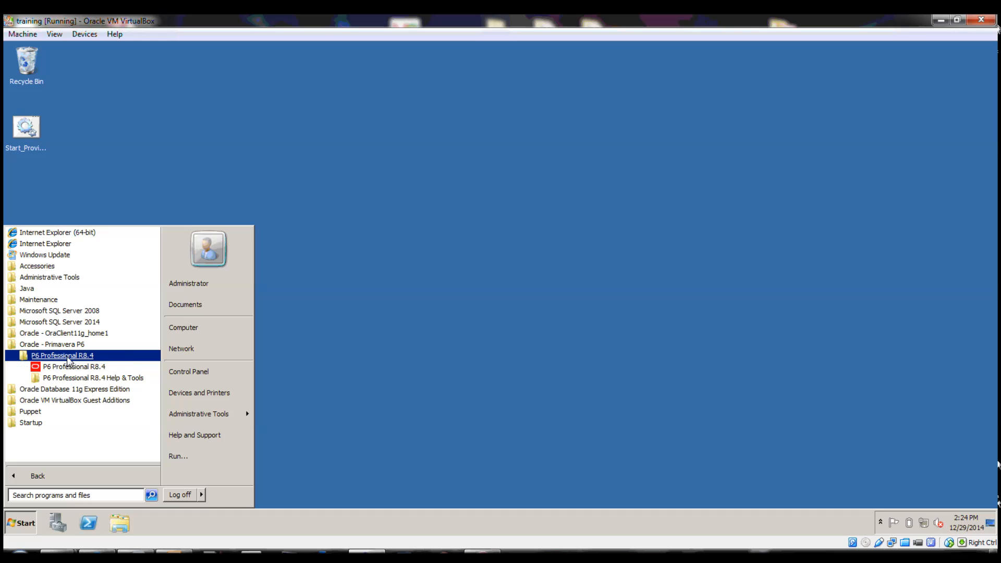
left_click(87, 380)
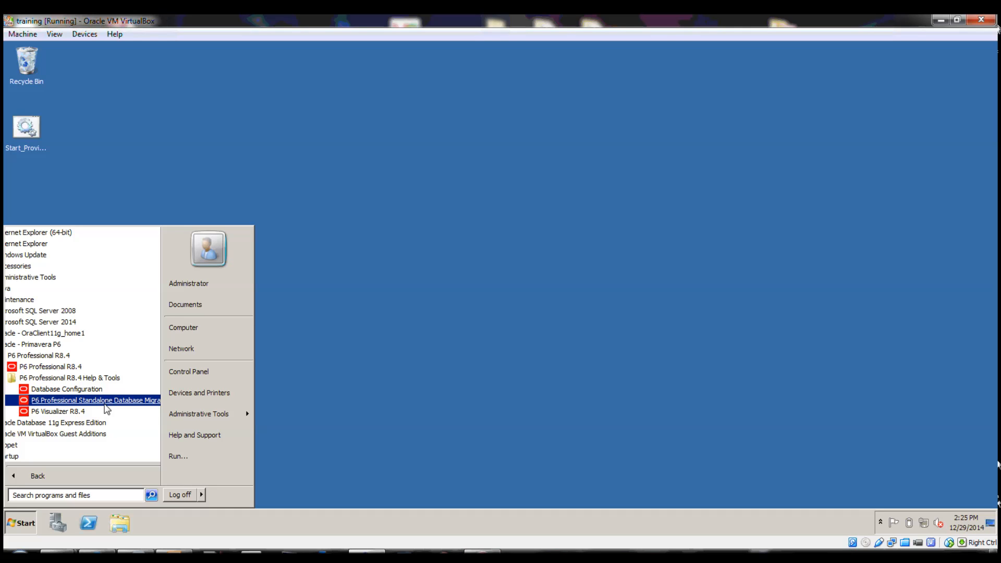
left_click(117, 401)
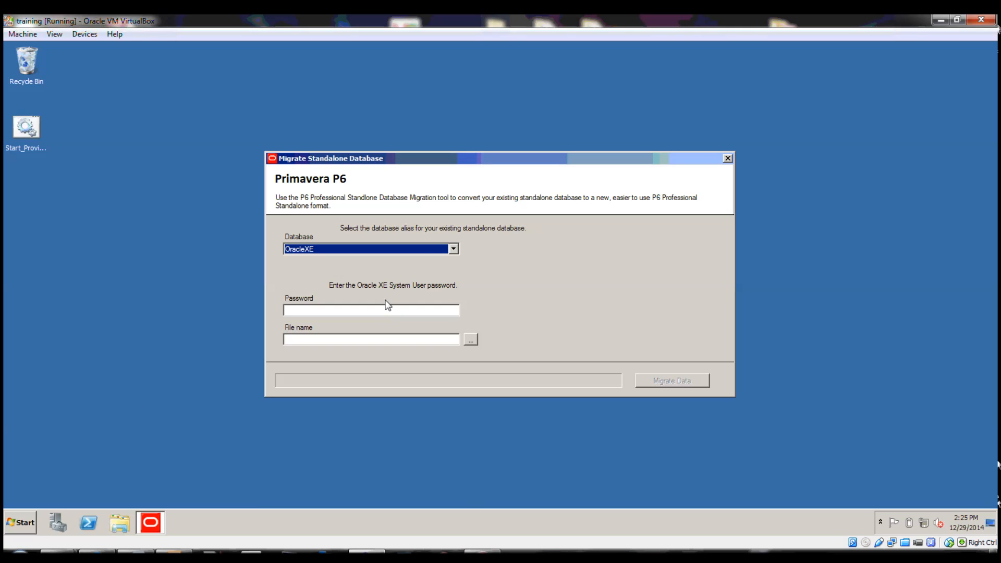
Keep OracleXE as the database to migrate and enter the Oracle XE System User password
left_click(446, 251)
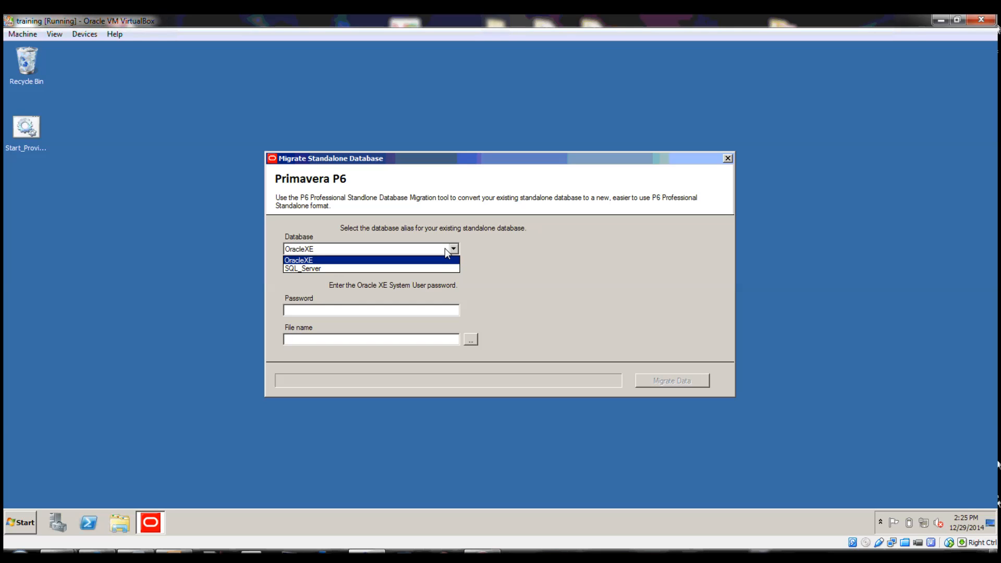
left_click(447, 251)
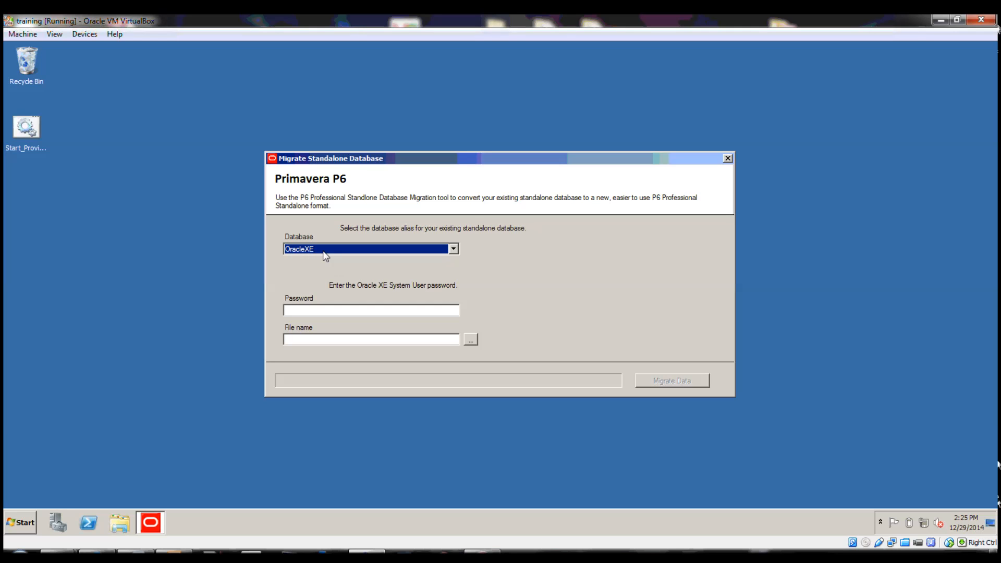
left_click(395, 313)
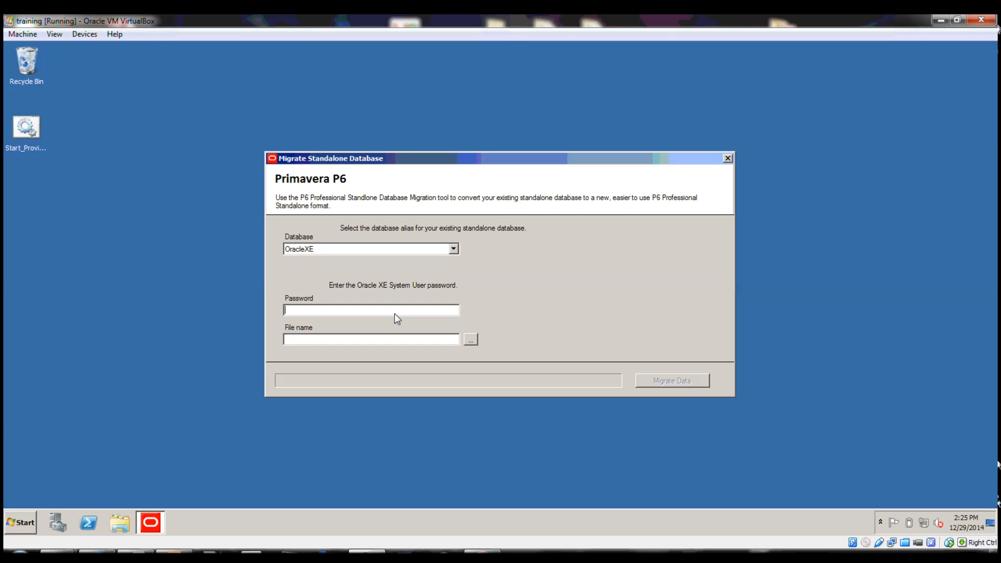
type("*********")
Set the migration output file to migrated_OracleXE.db in the Documents library, based on the existing migrated_SQLServer.db name
left_click(472, 342)
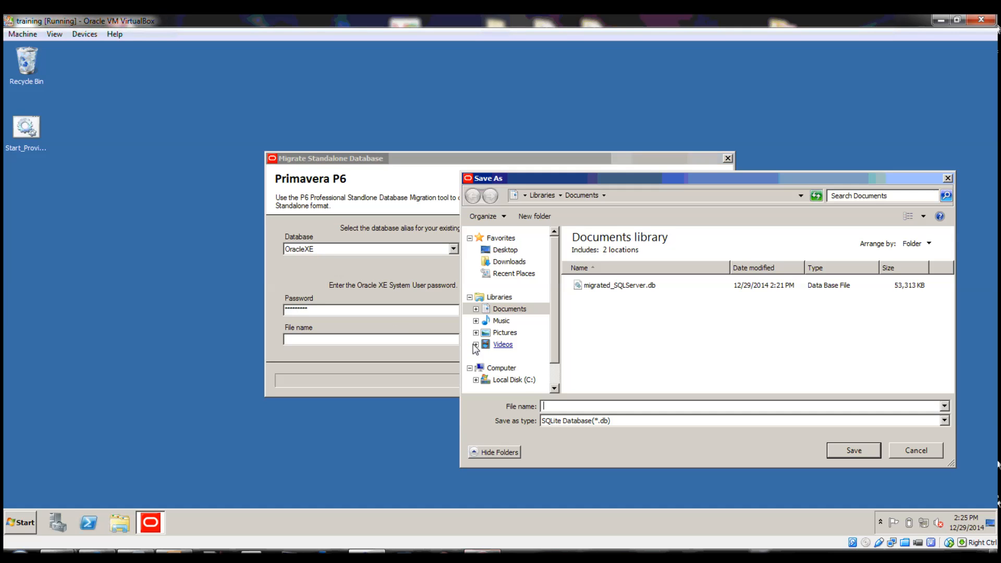
left_click(647, 284)
double_click(577, 410)
left_click(577, 410)
left_click_drag(573, 410, 604, 412)
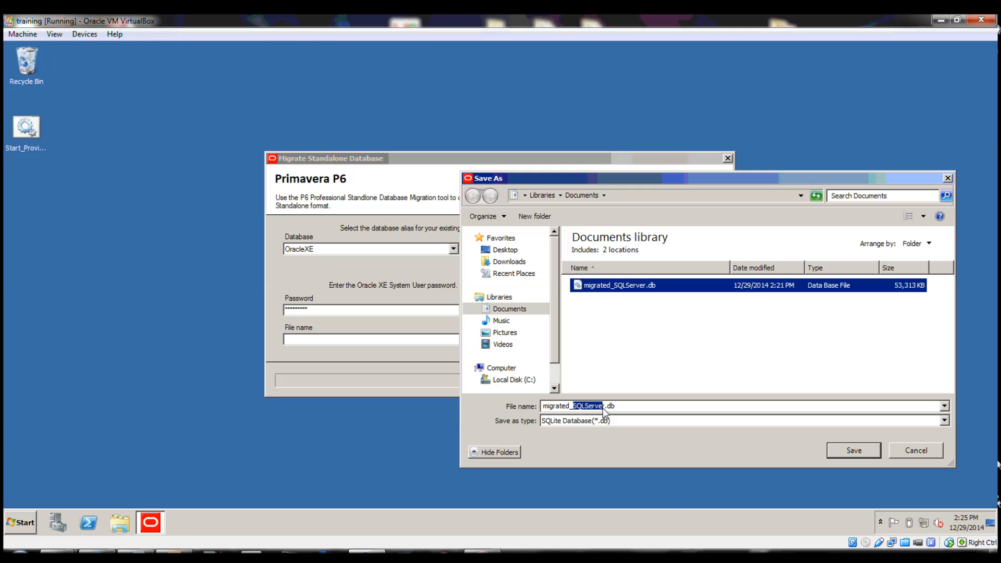
key("BackSpace")
type("OracleXE")
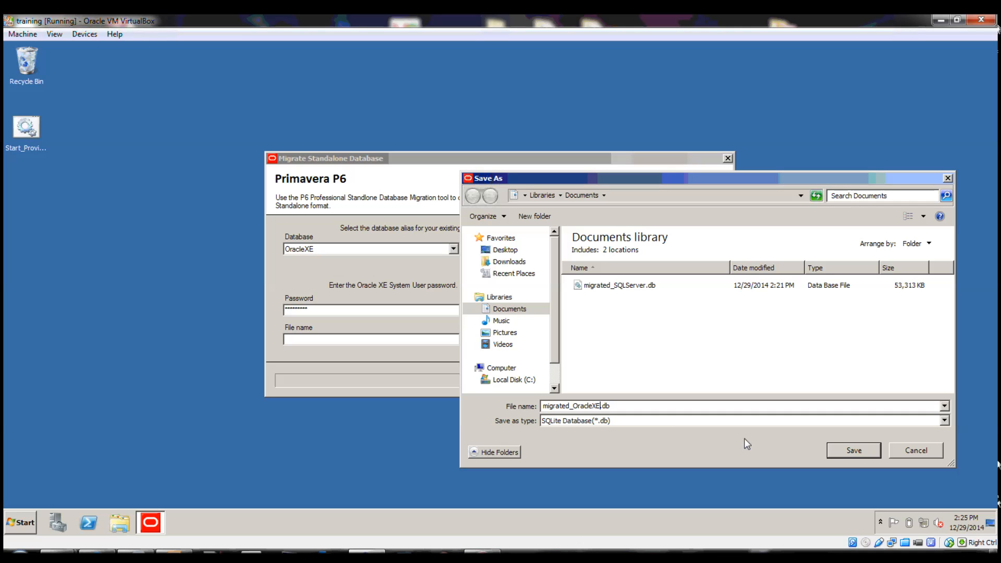
left_click(855, 451)
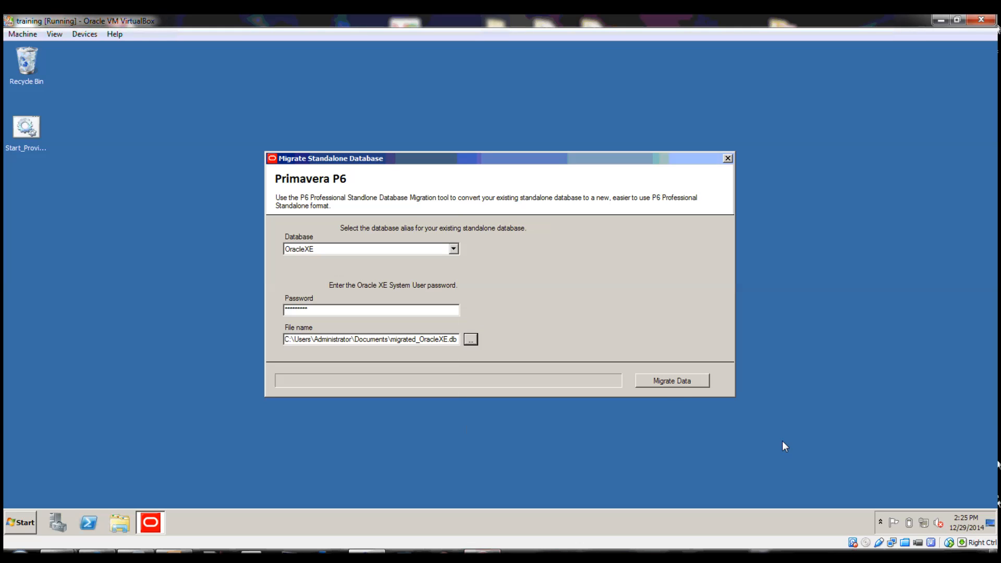
Migrate the OracleXE data to the new standalone file and dismiss the completion message
left_click(675, 382)
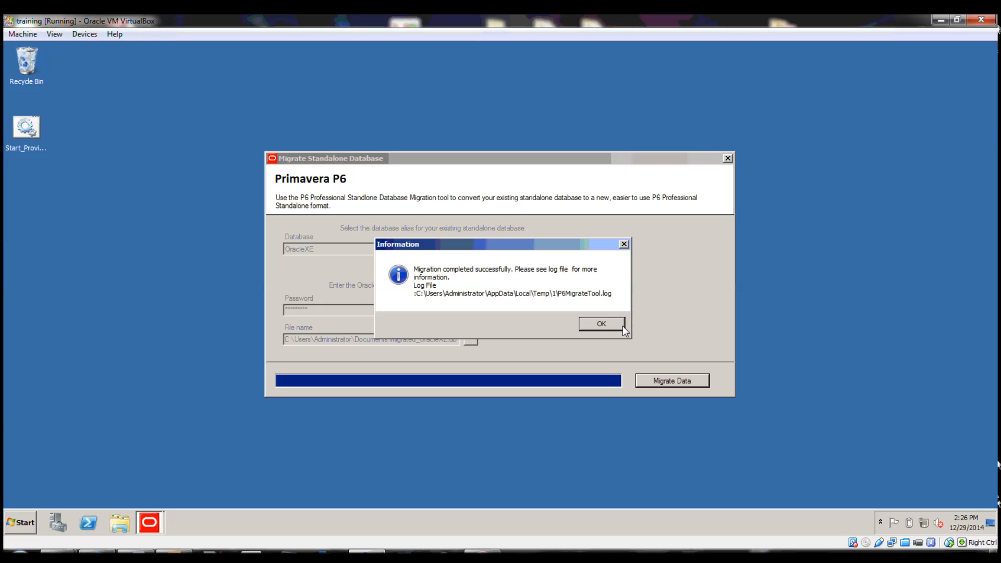
left_click(605, 324)
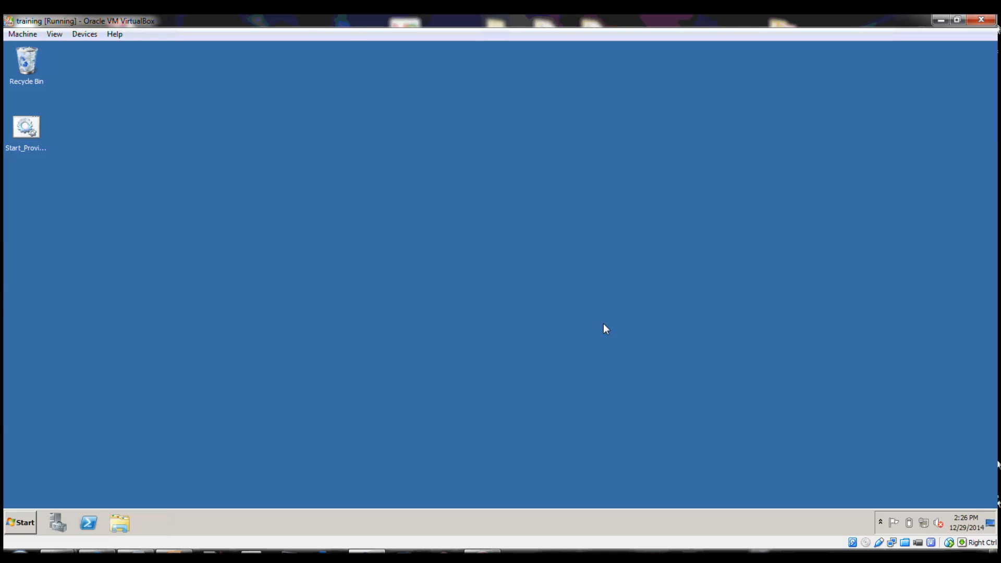
Launch P6 Professional R8.4 and open the configuration of the OracleXE database connection
left_click(20, 523)
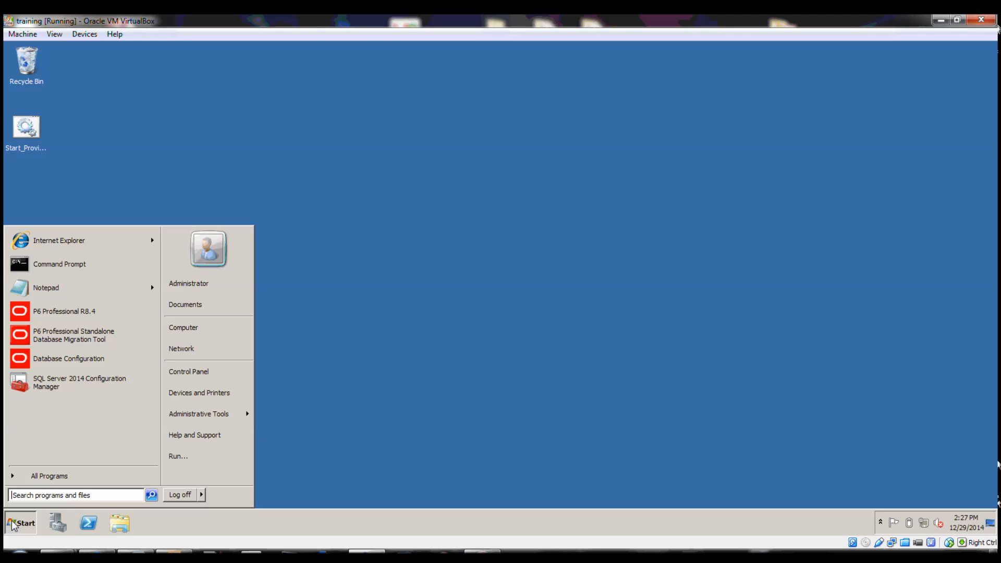
left_click(89, 313)
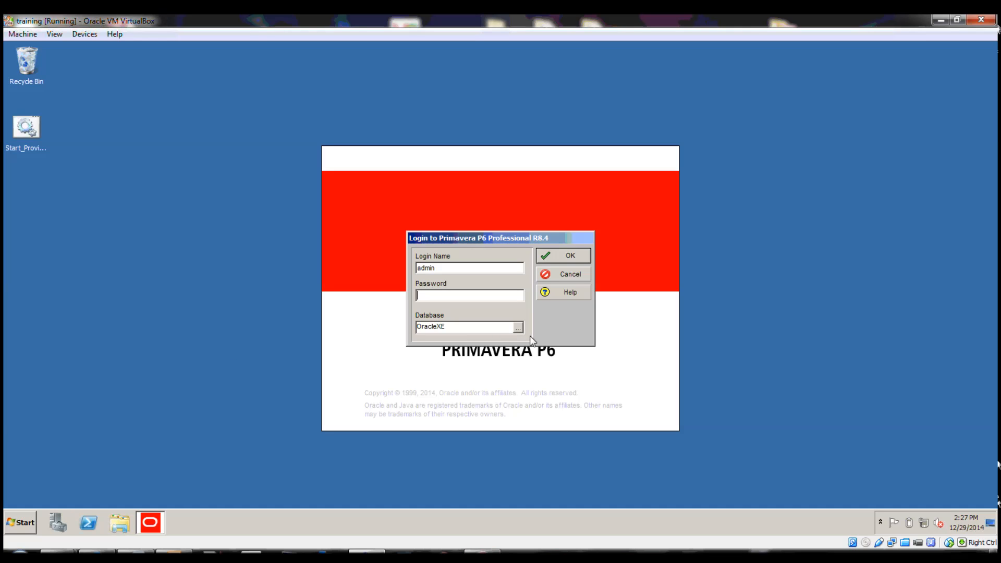
left_click(521, 329)
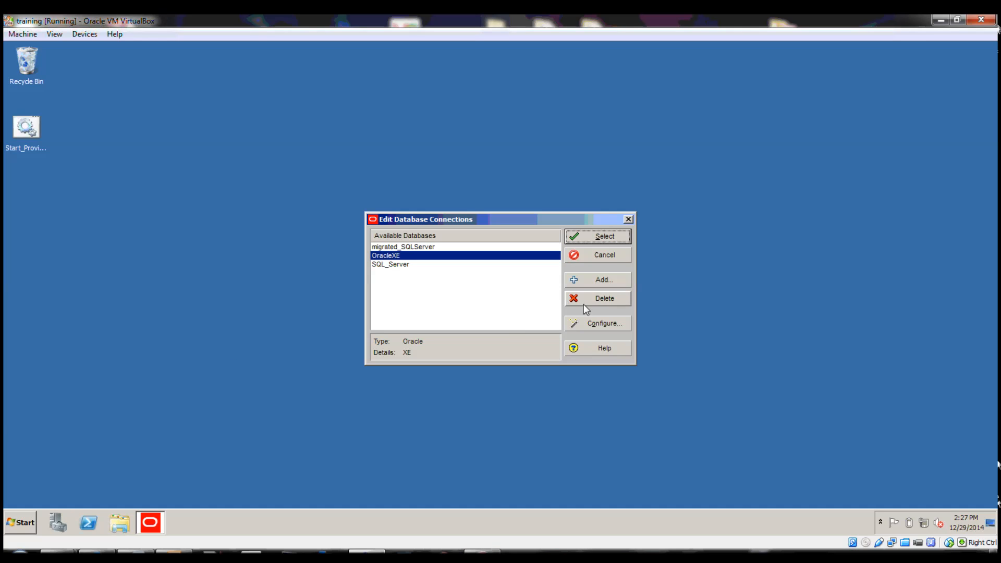
left_click(592, 321)
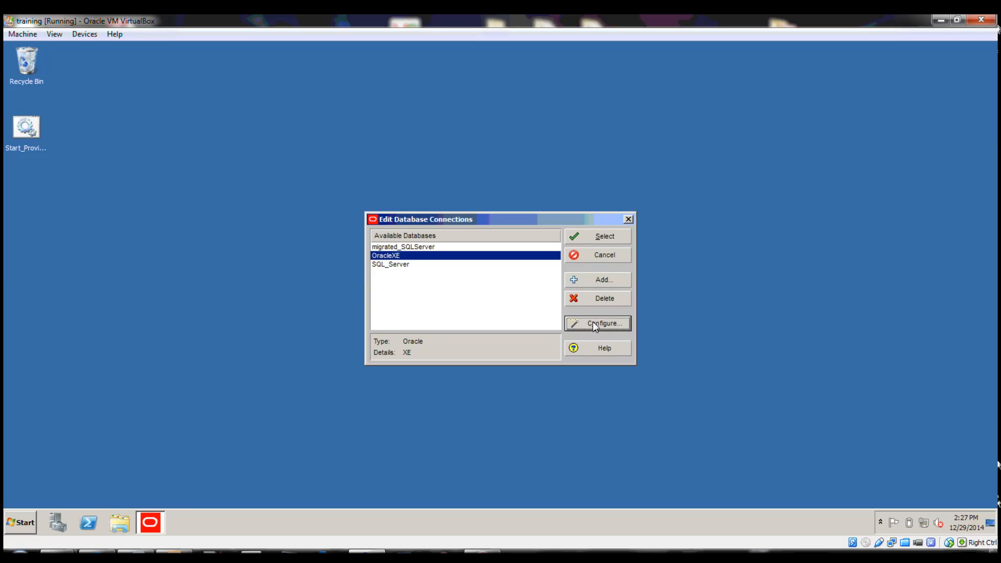
Change the database alias to migrated_OracleXE and set its driver type to P6 Pro Standalone (SQLite)
left_click(351, 319)
left_click(351, 320)
type("migrat")
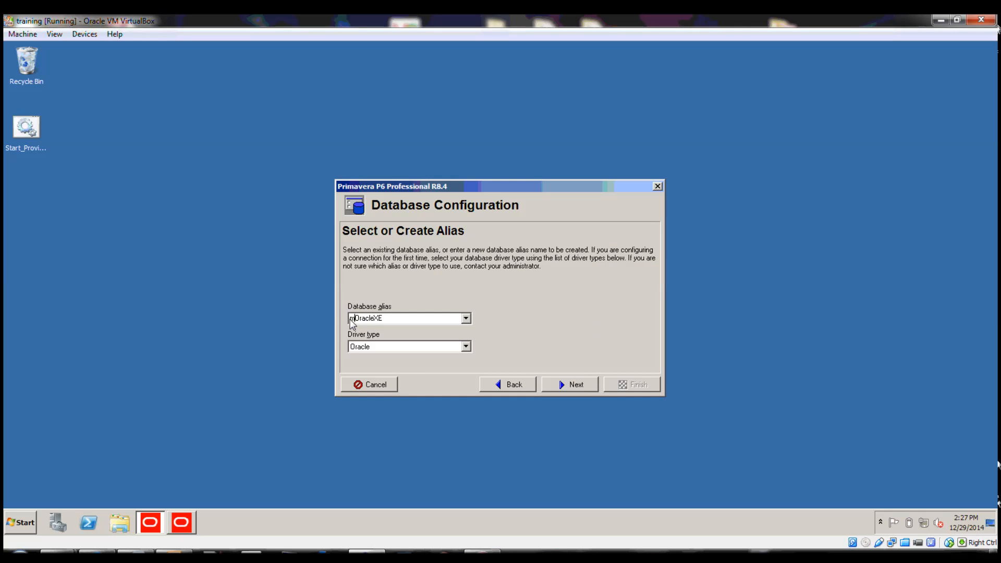
type("ed_")
left_click(465, 346)
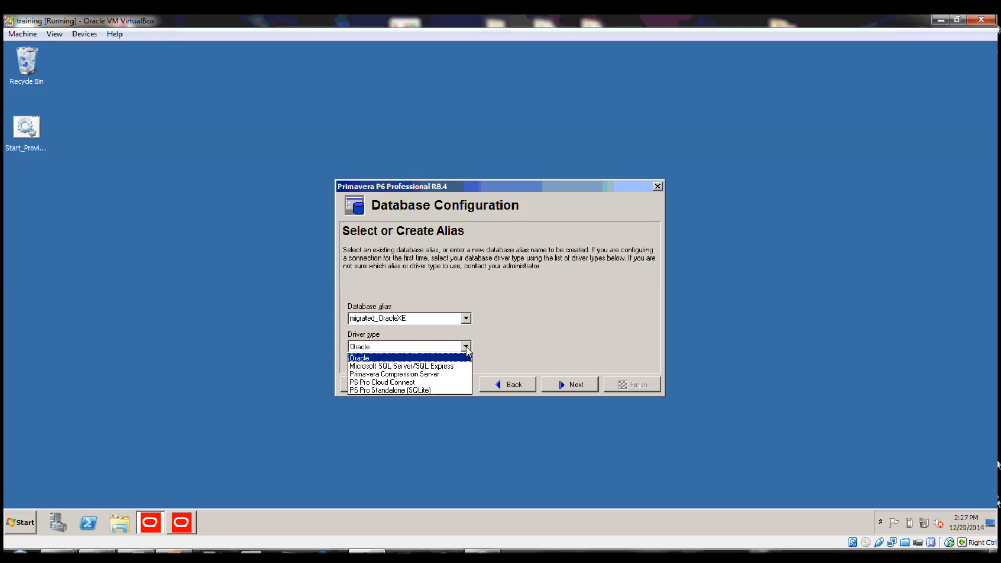
left_click(436, 390)
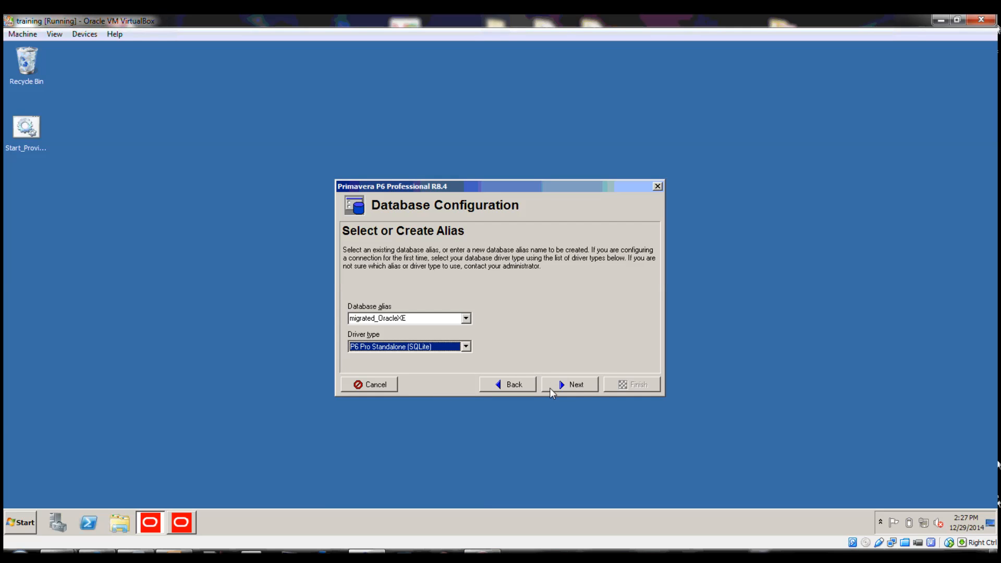
left_click(568, 386)
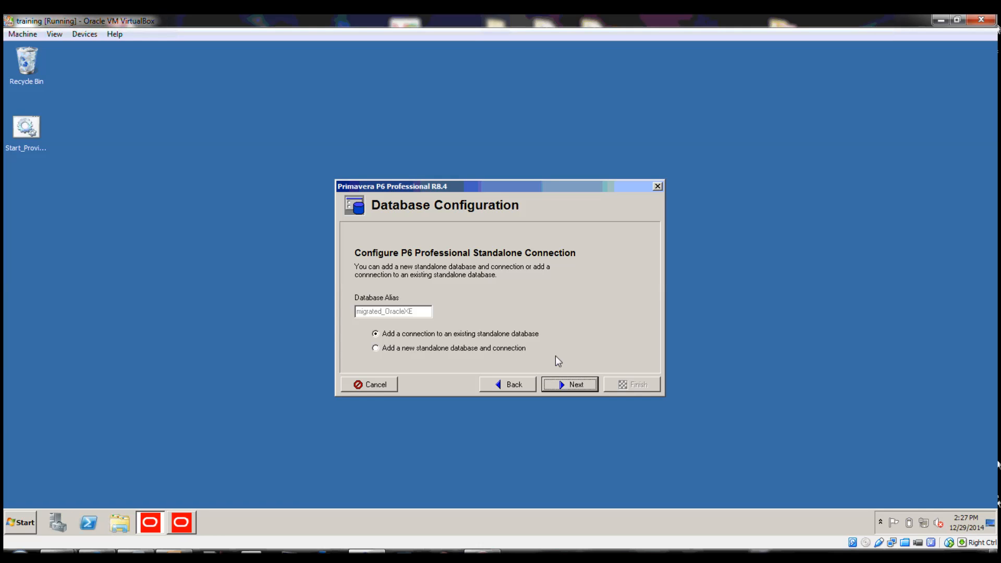
Connect the alias to the existing standalone database file migrated_OracleXE.db in the Documents library and finish the configuration
left_click(571, 383)
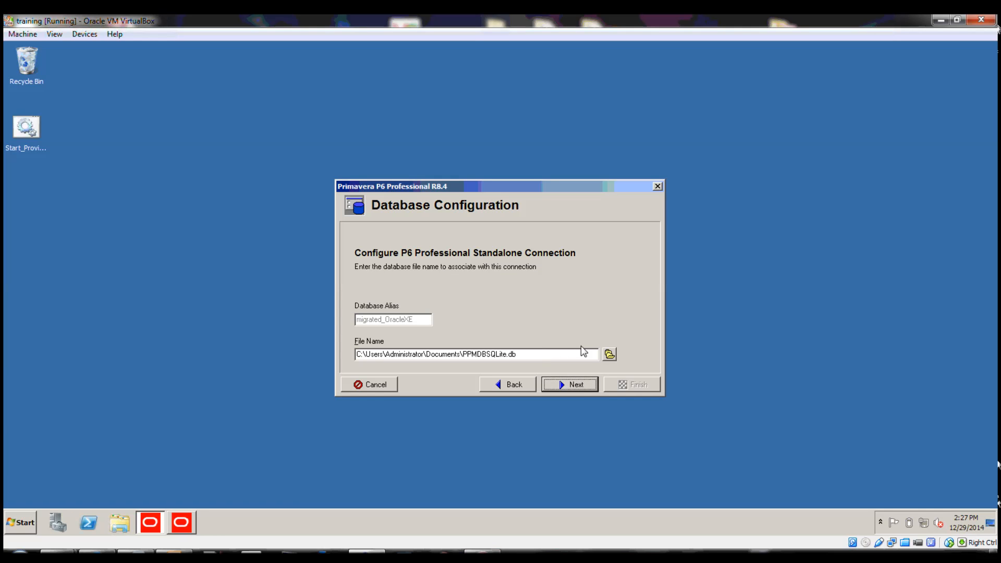
left_click(609, 355)
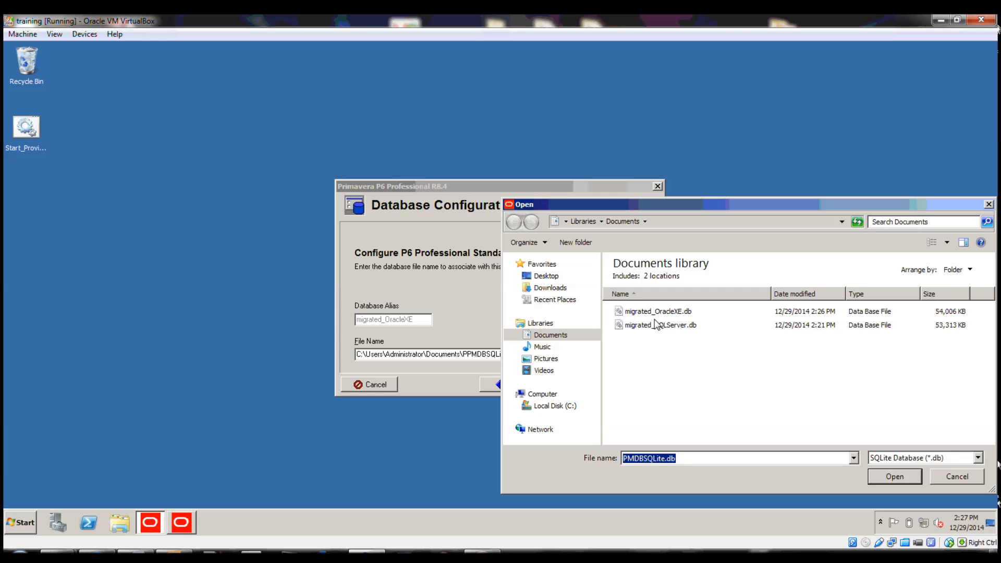
double_click(658, 317)
left_click(571, 382)
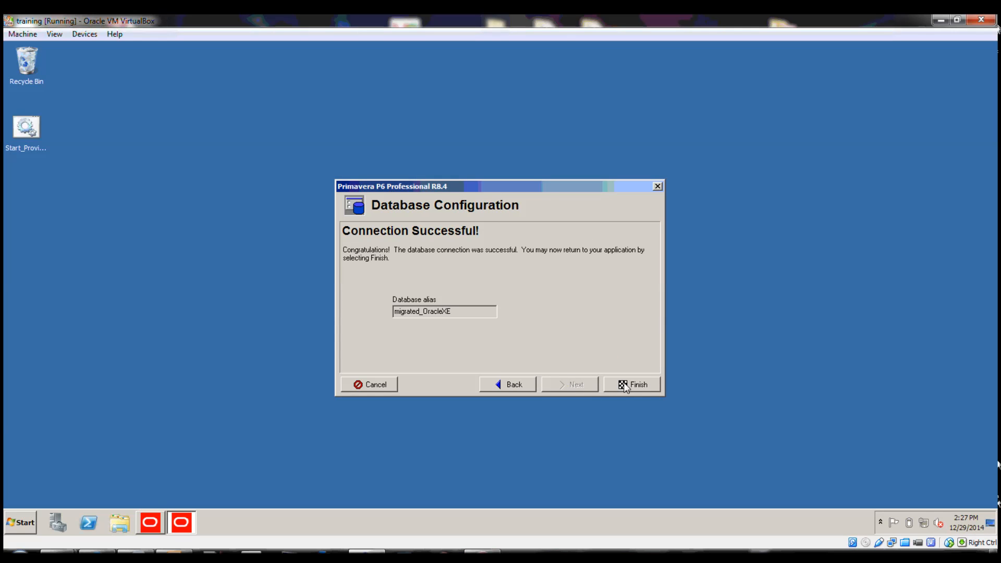
left_click(629, 385)
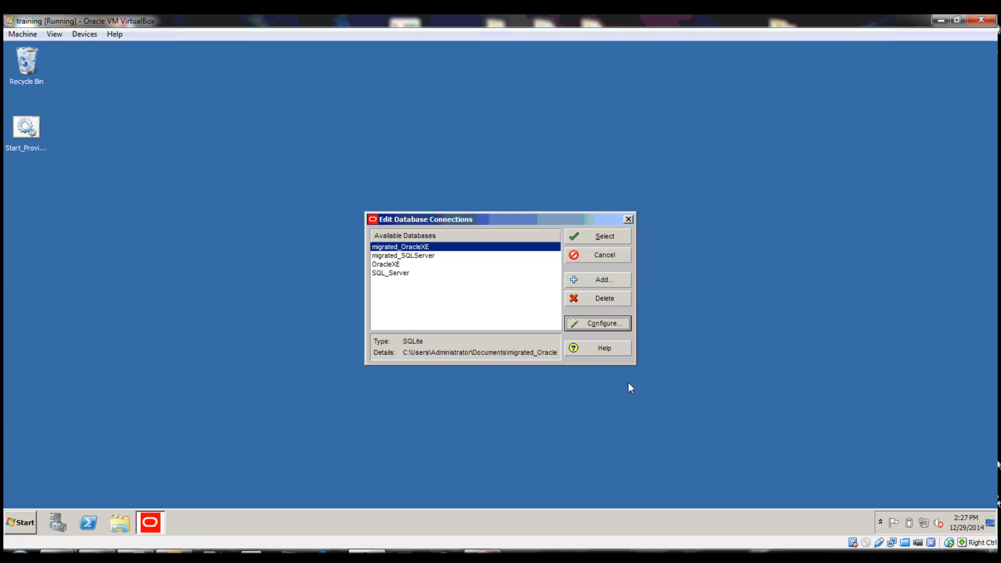
Select the migrated_OracleXE database and log in to P6 Professional by entering the administrator account's password
left_click(602, 236)
type("admin")
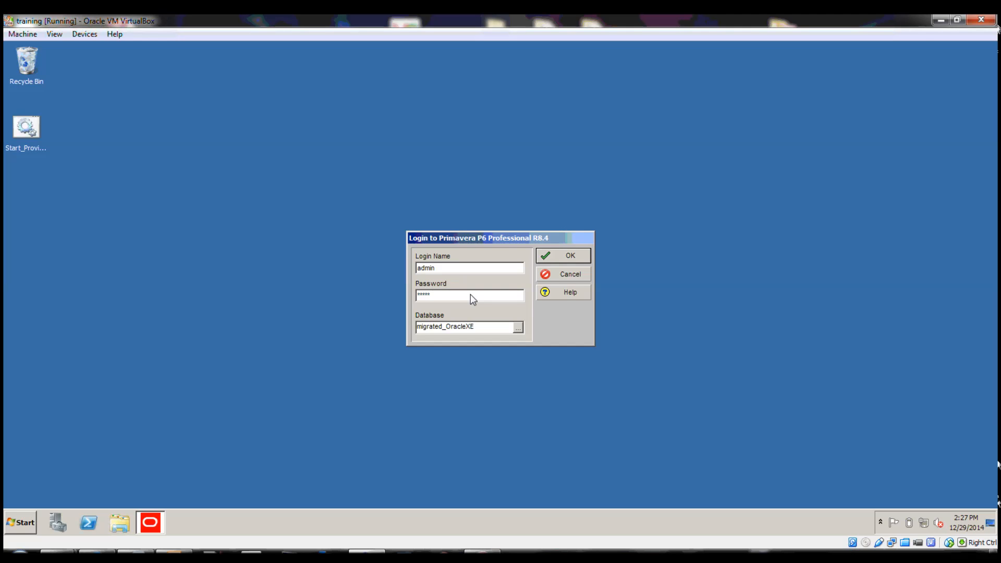
key("Return")
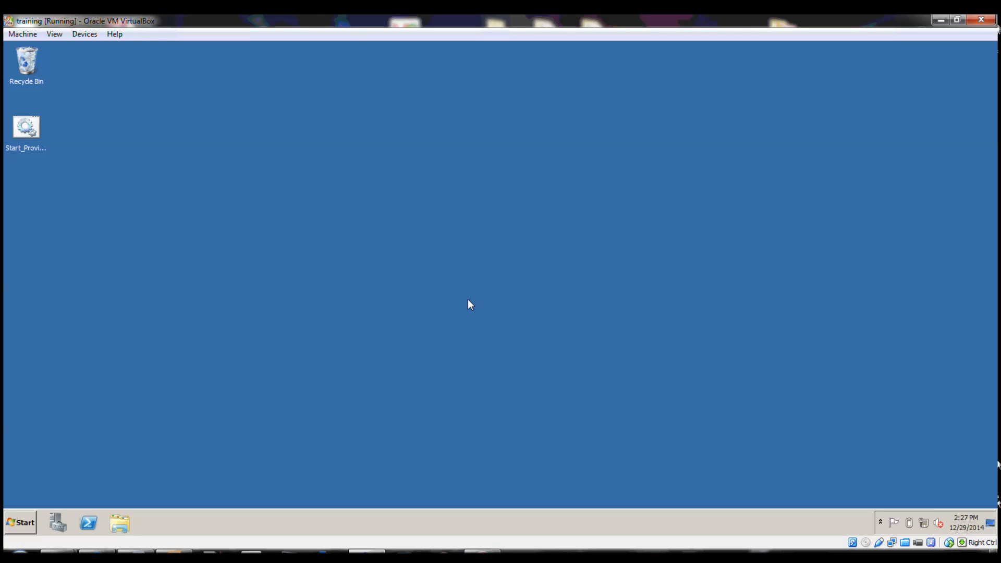
left_click(496, 323)
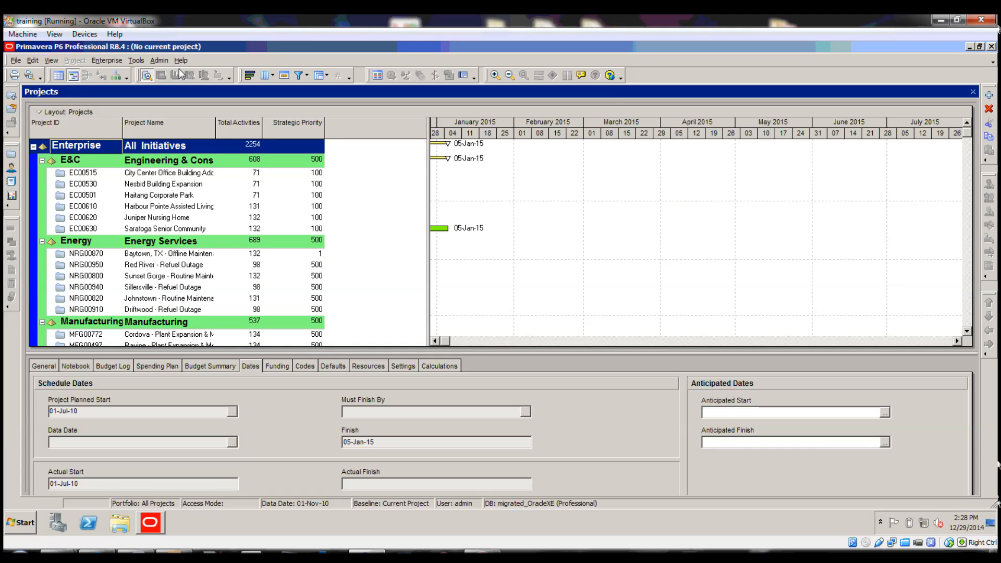
Check the PM Database entry in the program's system information, highlighting its type and file path, and close the information window
left_click(180, 60)
left_click(221, 102)
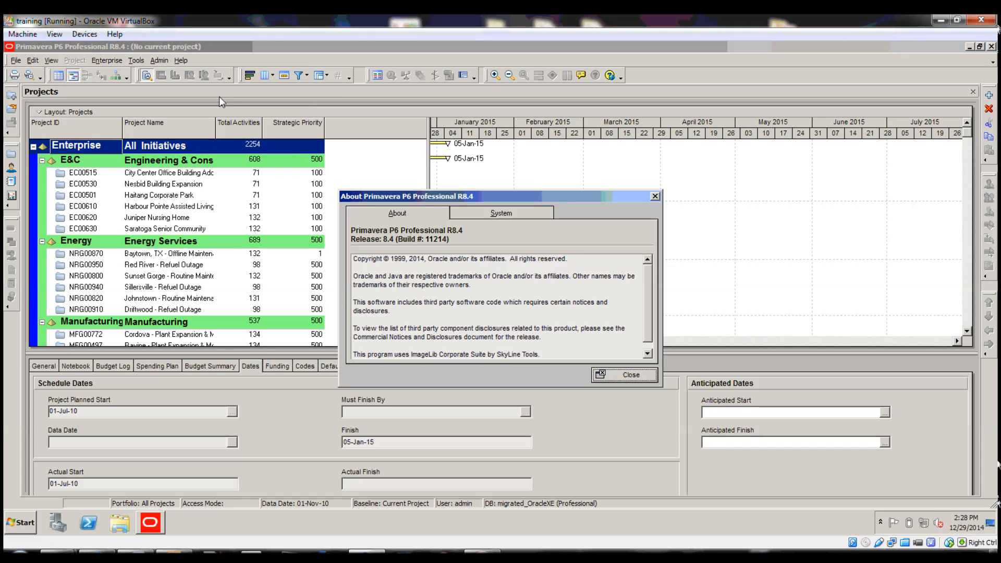
left_click(494, 213)
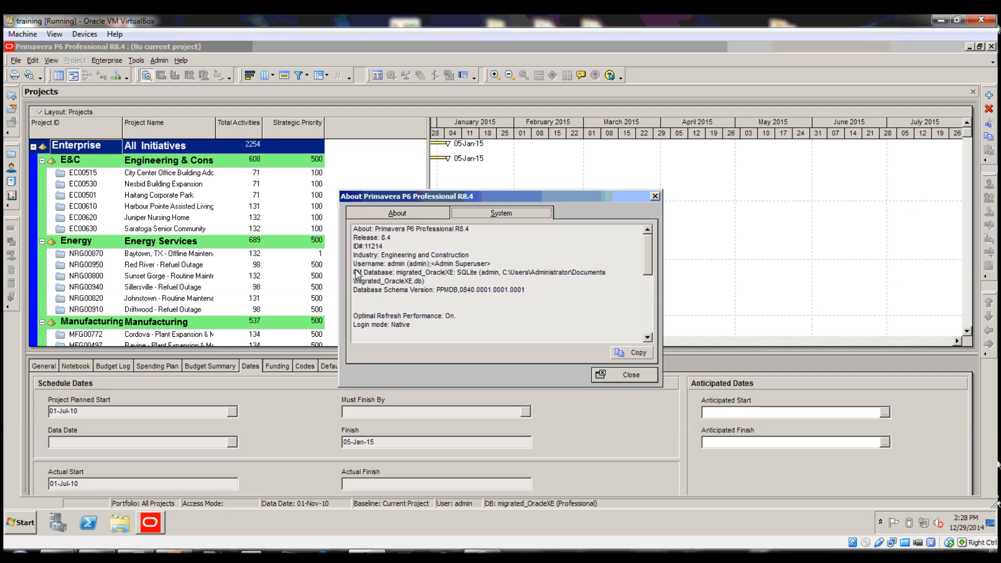
left_click_drag(356, 275, 616, 277)
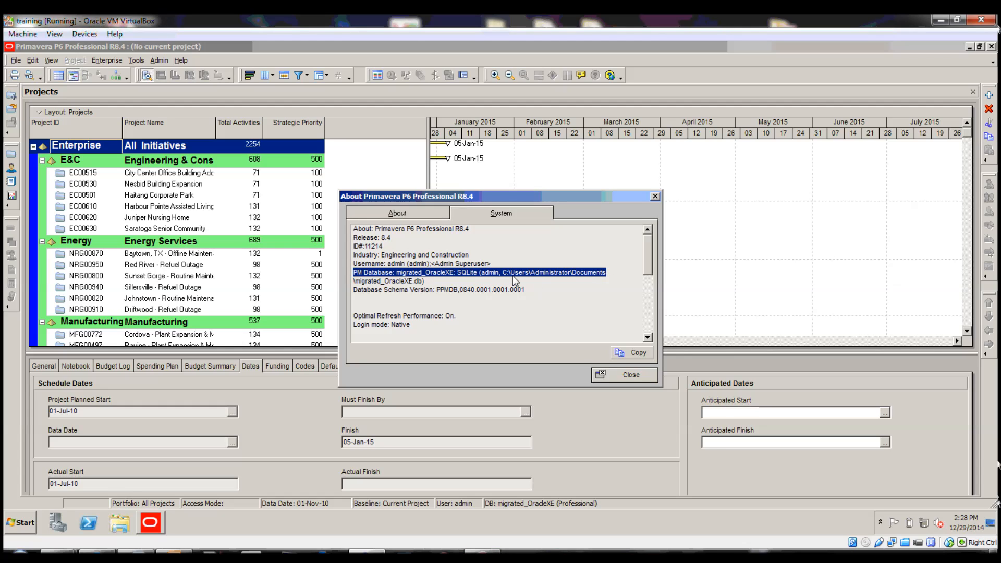
left_click_drag(439, 282, 354, 276)
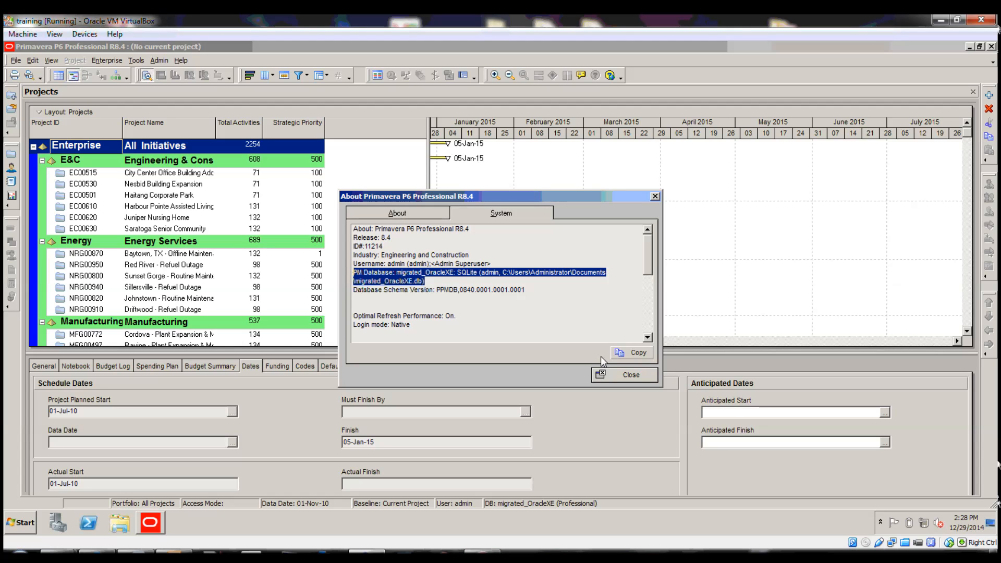
left_click(607, 375)
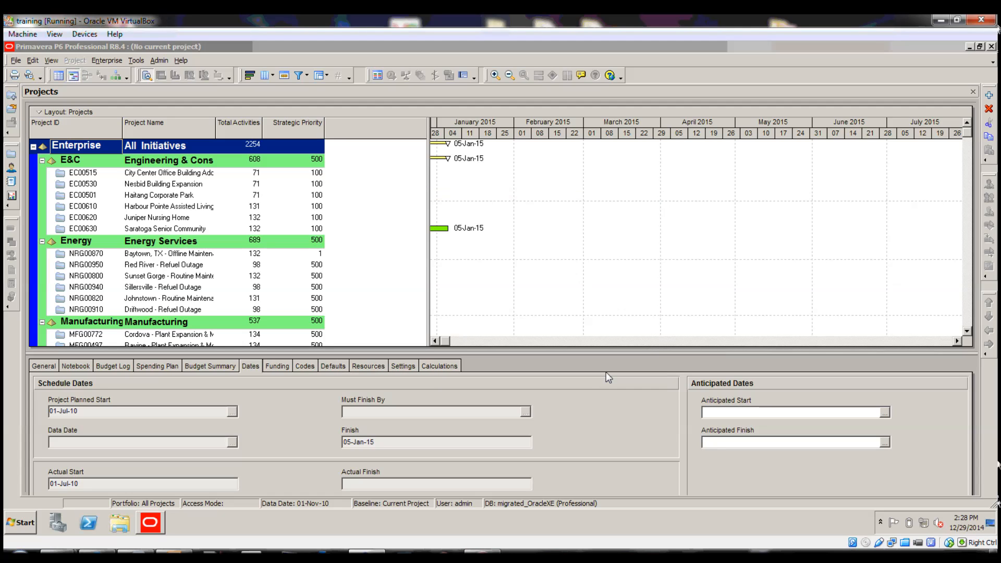